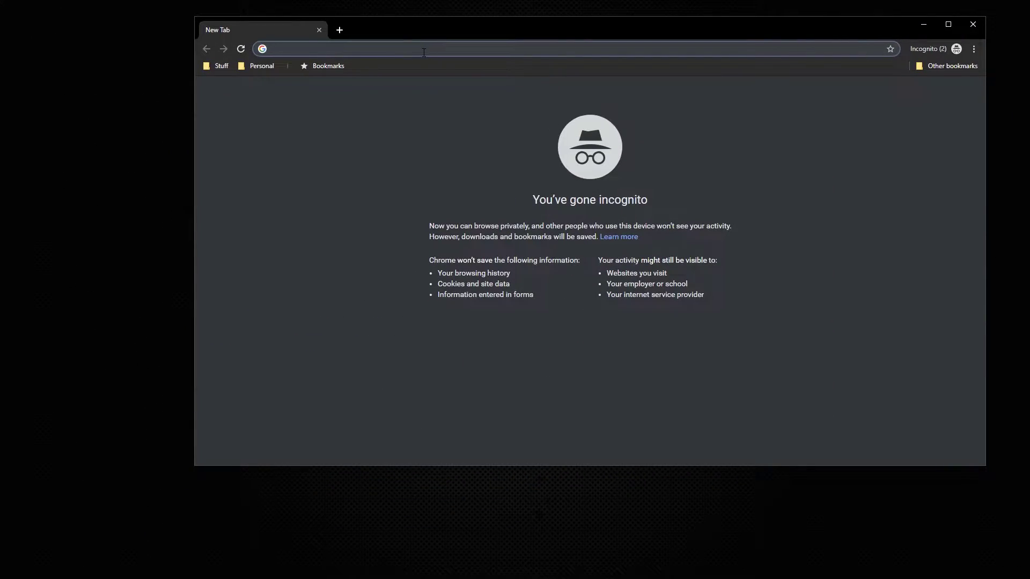
Go to teamspeak.com's free download page and scroll to the Windows client 3.3.0 downloads.
text(teamspeak.com)
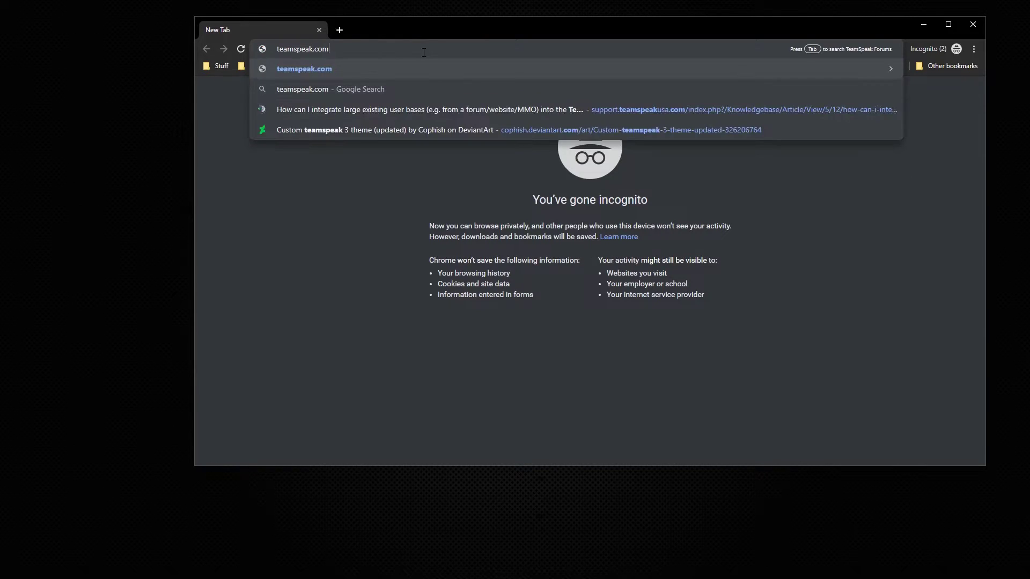
key(Return)
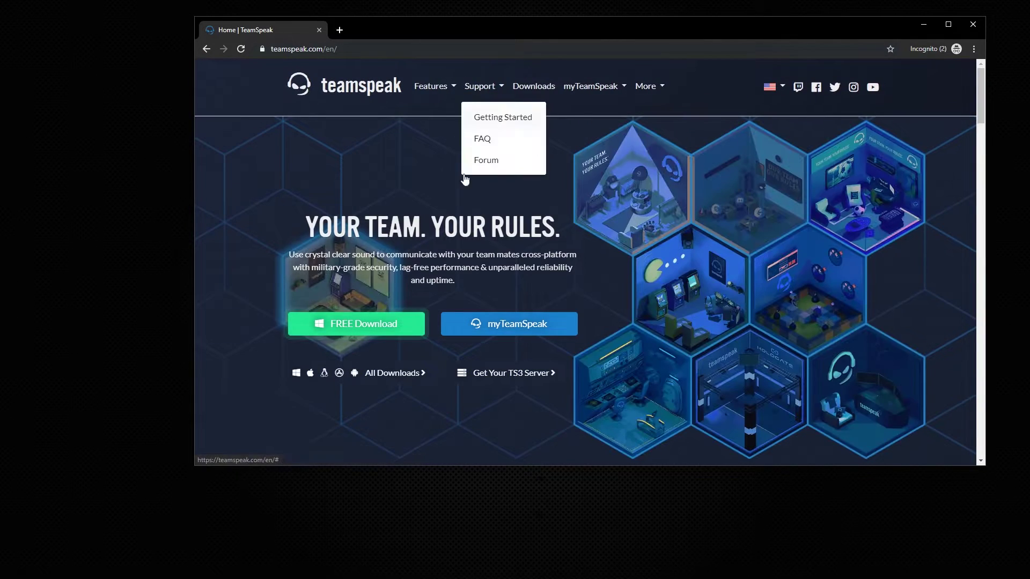
click(377, 328)
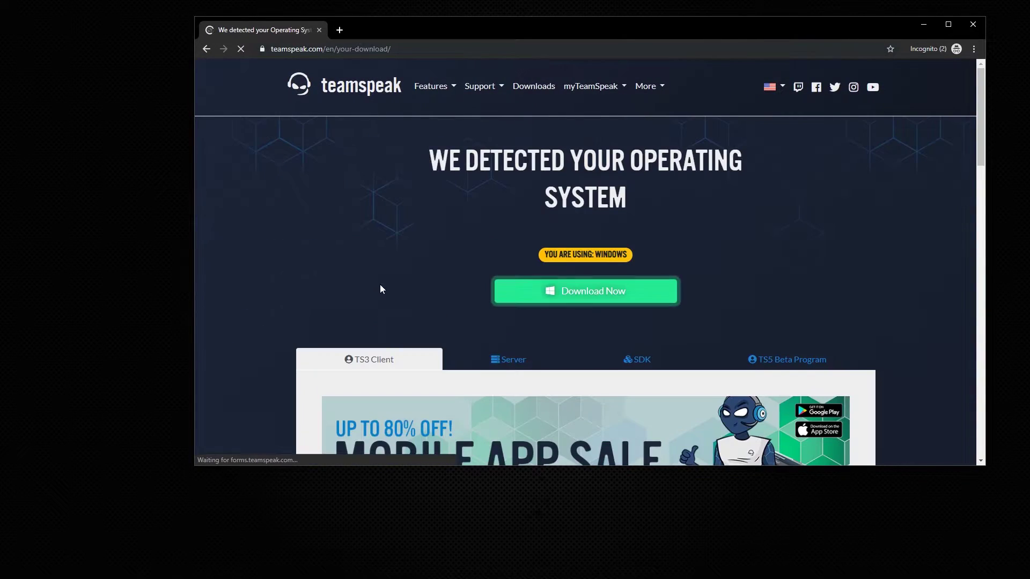
scroll(383, 284, down, 2)
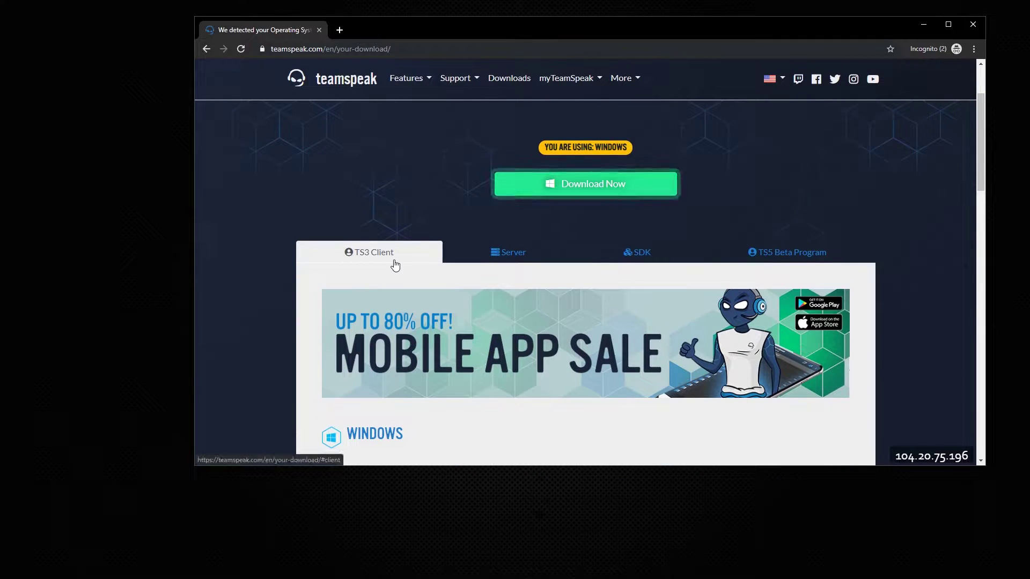
scroll(395, 265, down, 3)
scroll(451, 375, down, 1)
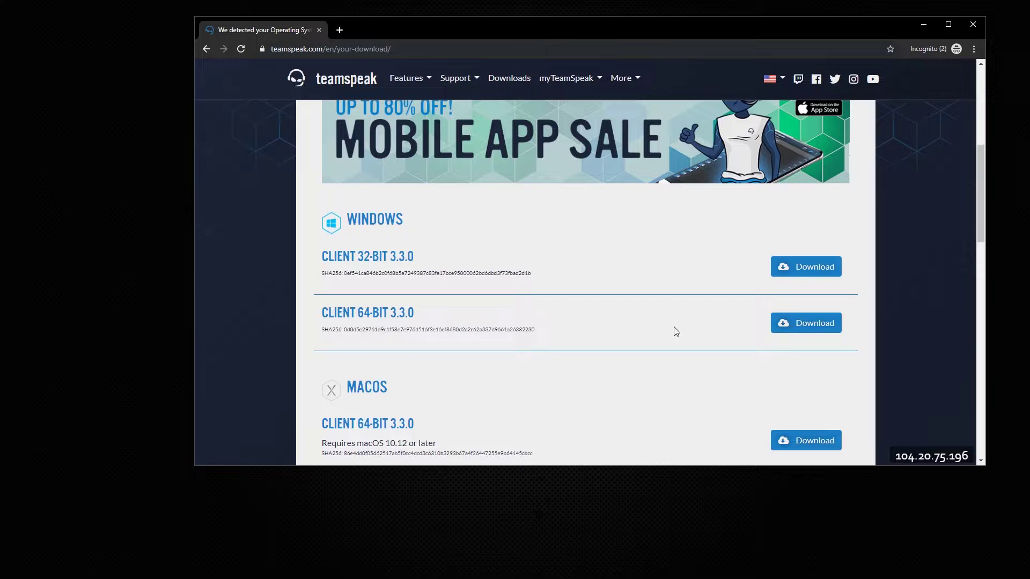
Save the 64-bit client 3.3.0 installer to the Tutorial folder and run it.
click(798, 325)
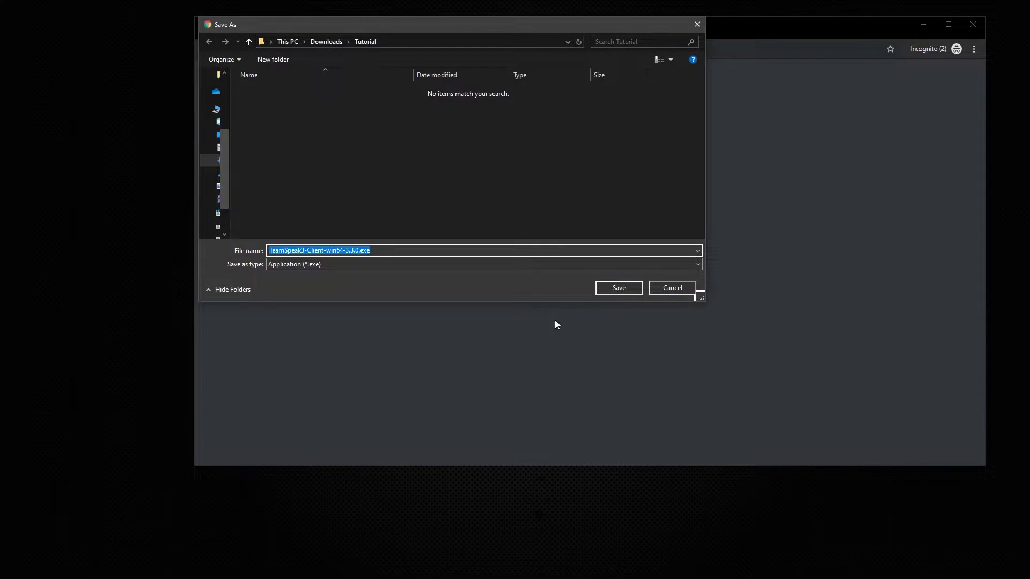
click(620, 288)
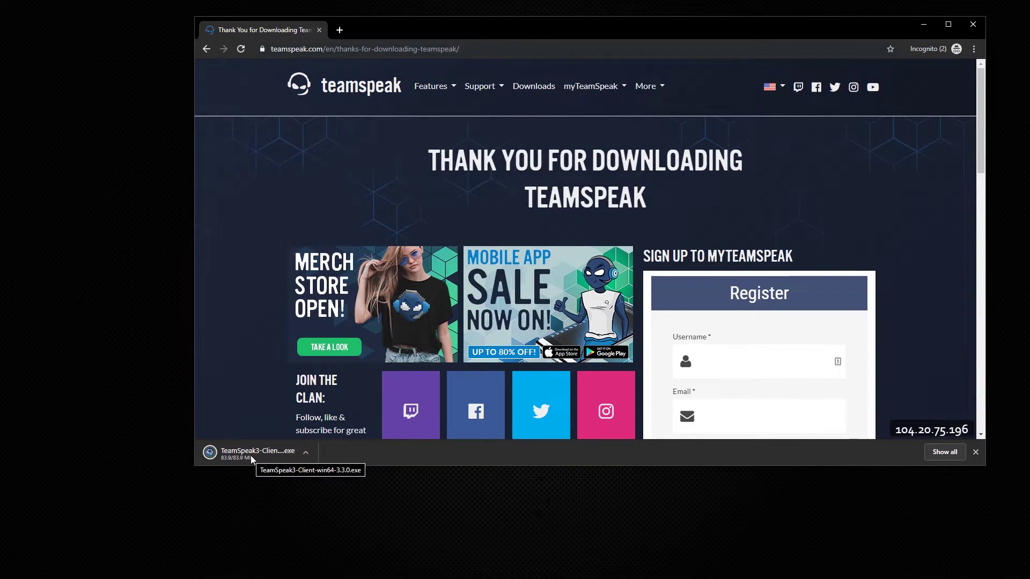
click(250, 456)
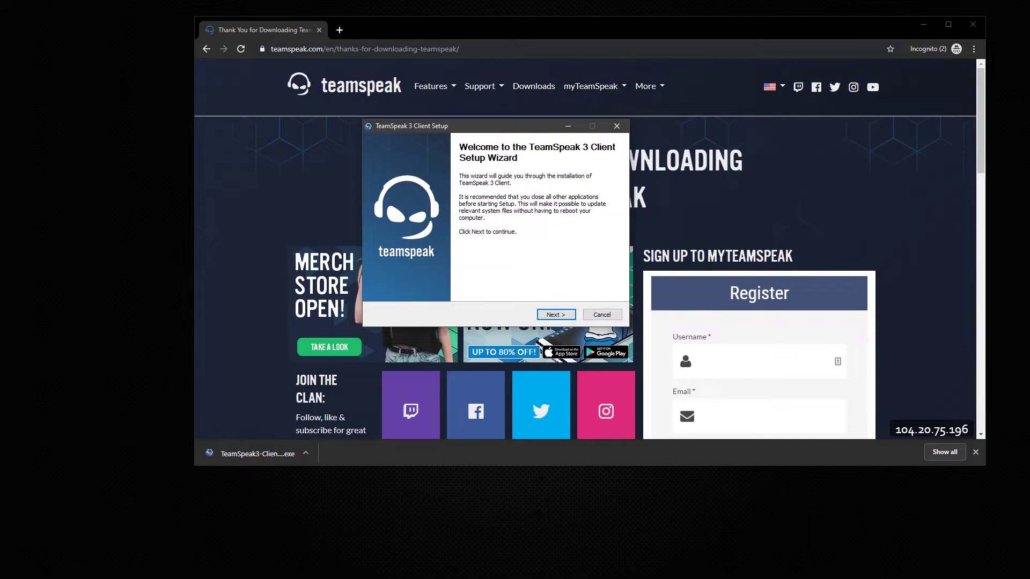
click(923, 24)
Accept the licence and install for anyone using this computer into C:\Program Files\TeamSpeak 3 Client.
drag(514, 131, 504, 185)
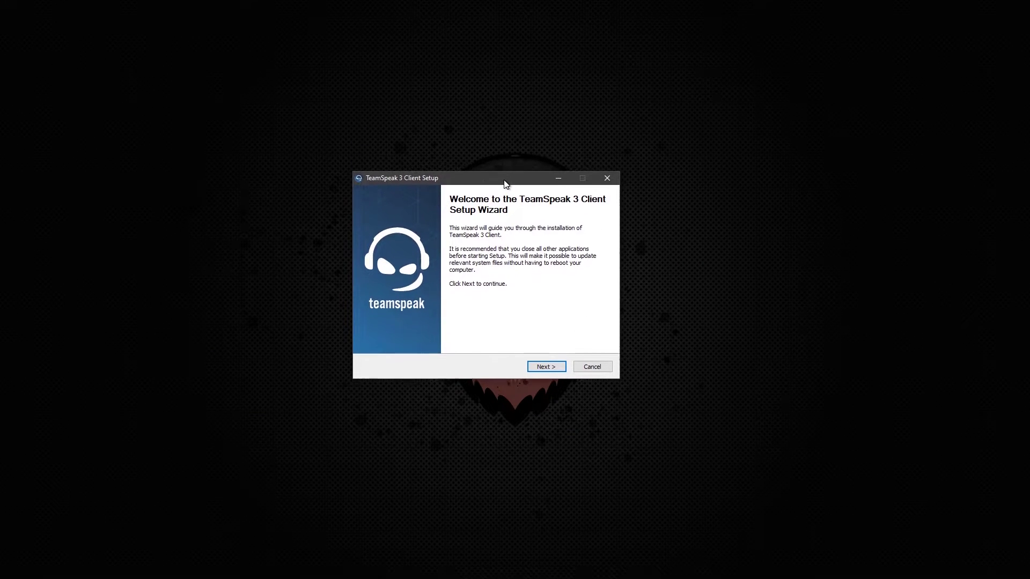
click(548, 369)
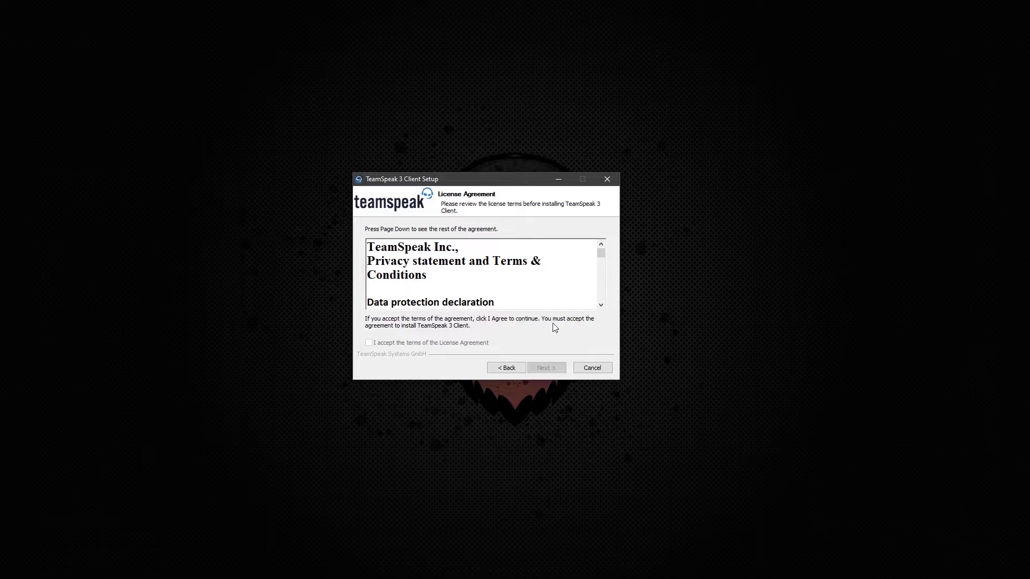
drag(600, 250, 603, 302)
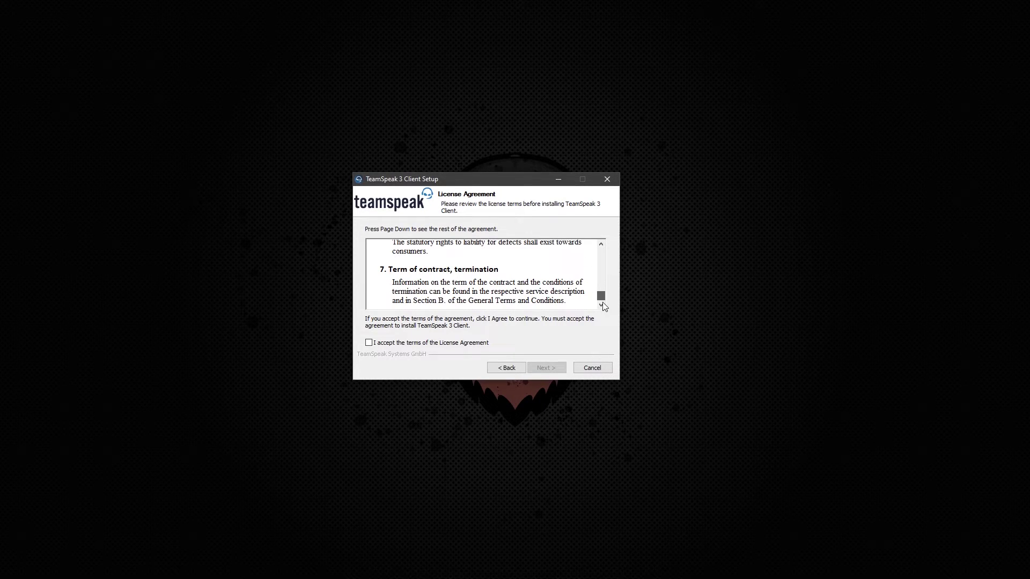
click(370, 346)
click(547, 368)
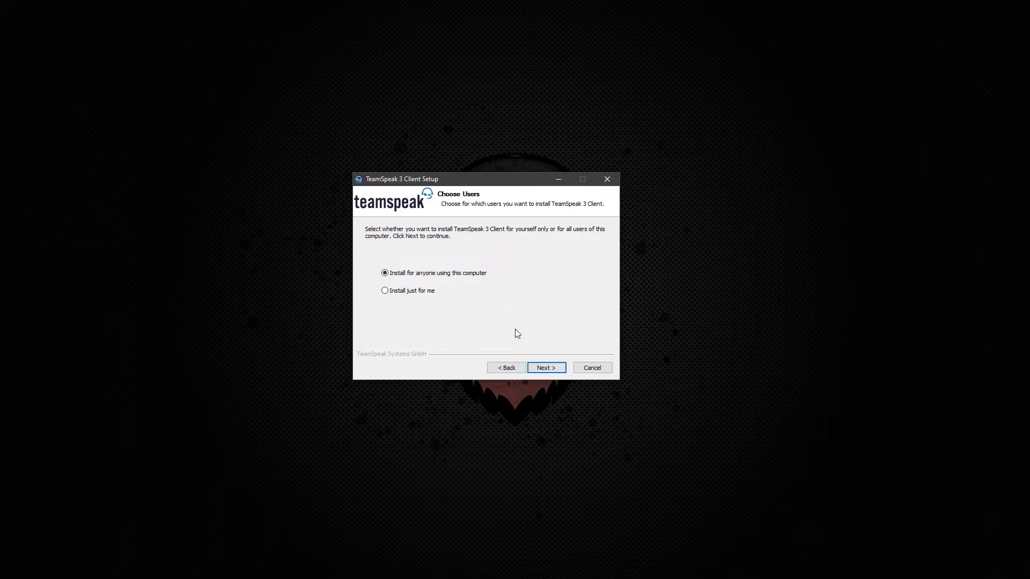
click(546, 368)
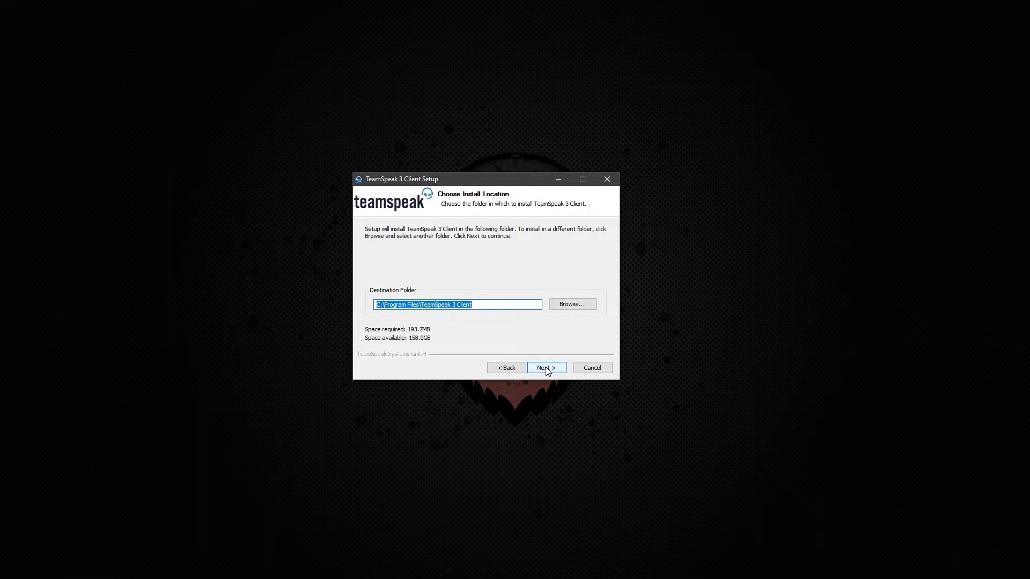
click(546, 368)
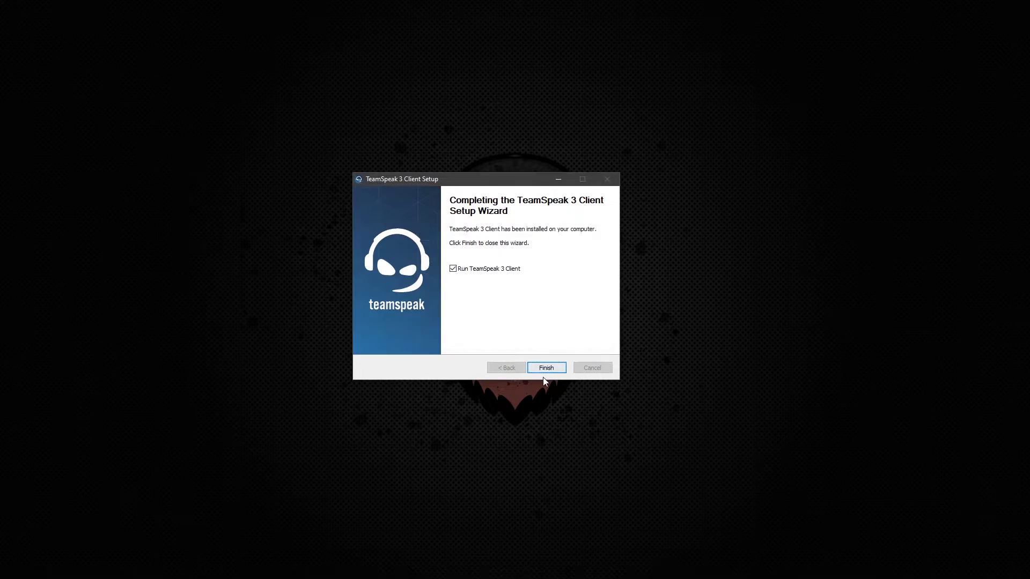
Launch the newly installed client and accept the TeamSpeak licence agreement.
click(547, 368)
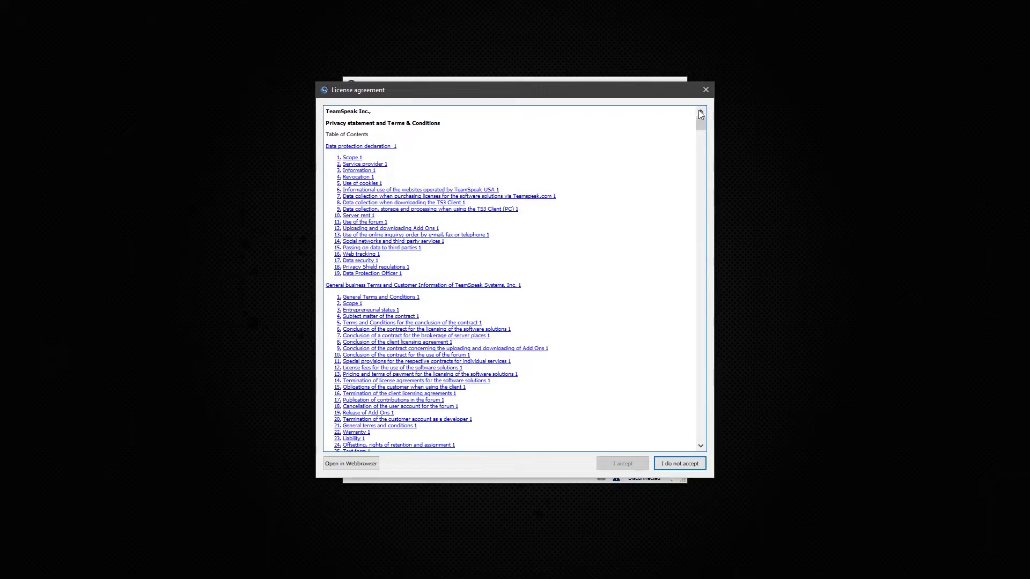
drag(701, 126, 717, 450)
click(620, 466)
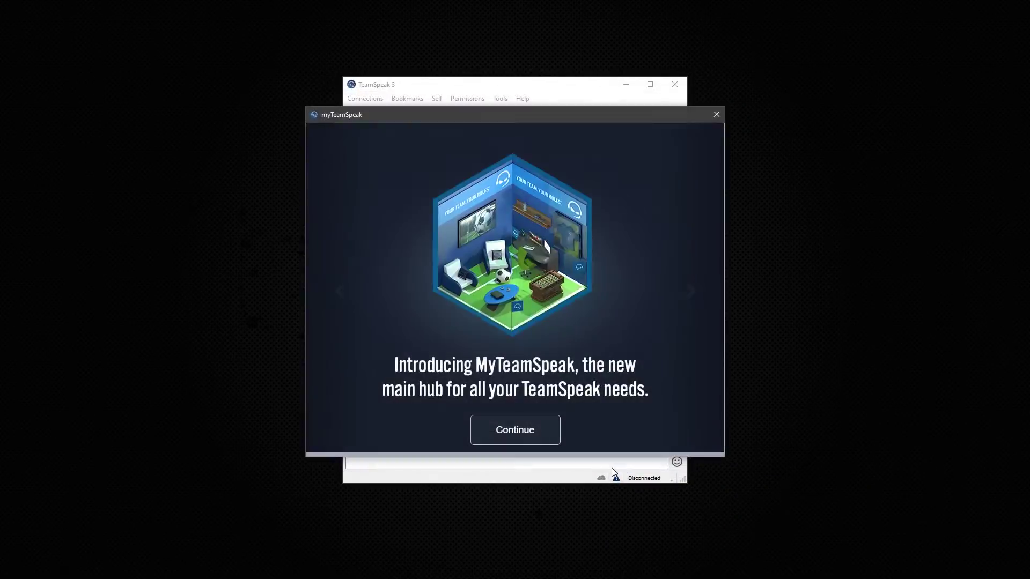
Continue without a myTeamSpeak account and bring the TokoVOIP GitHub releases page forward.
click(519, 431)
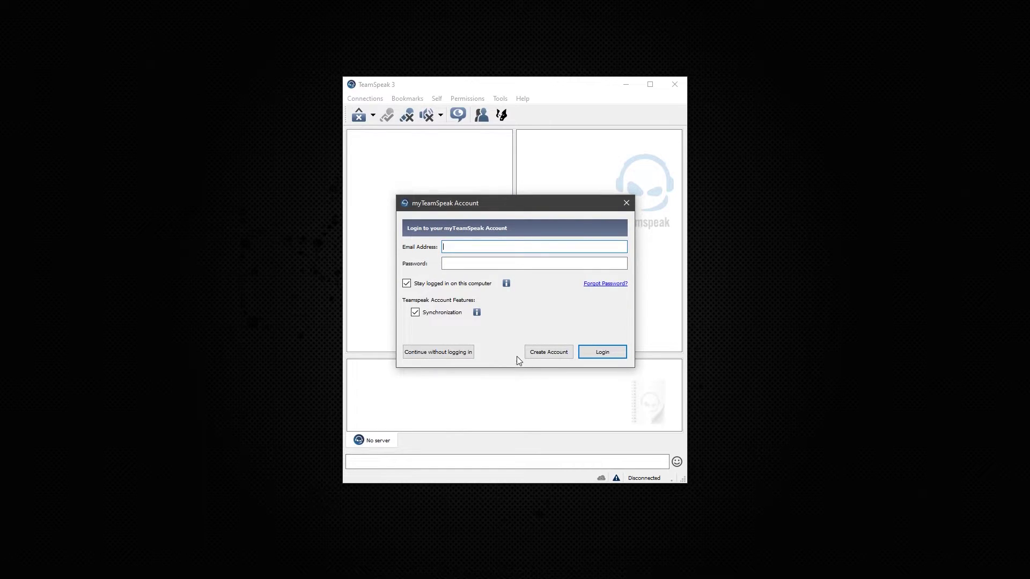
click(543, 353)
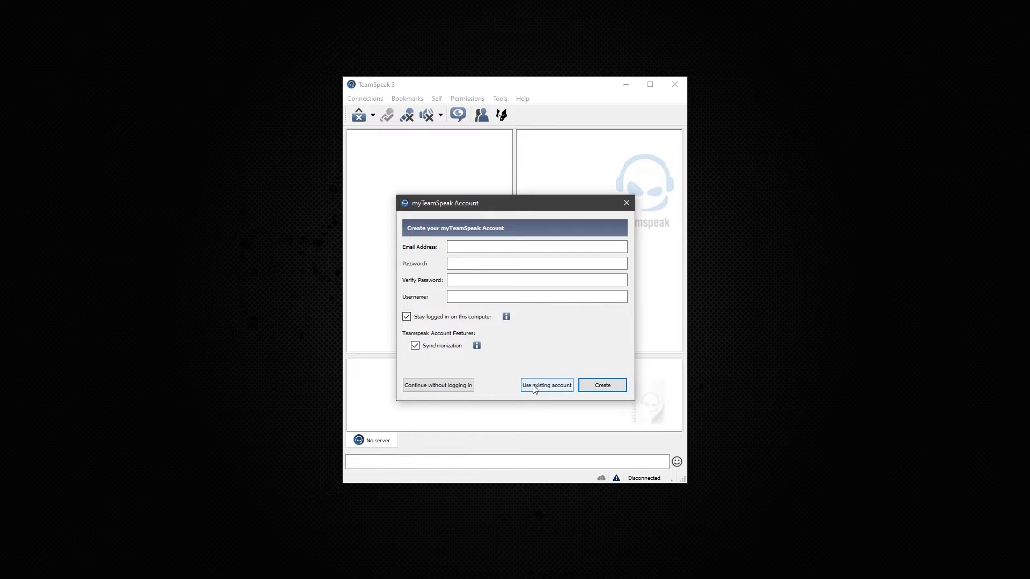
click(459, 386)
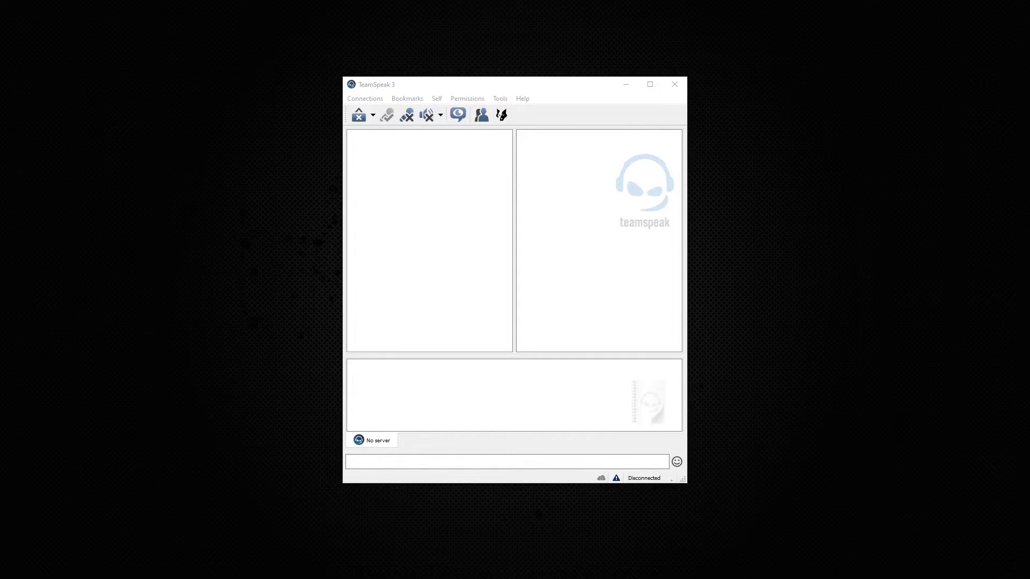
drag(0, 39, 510, 48)
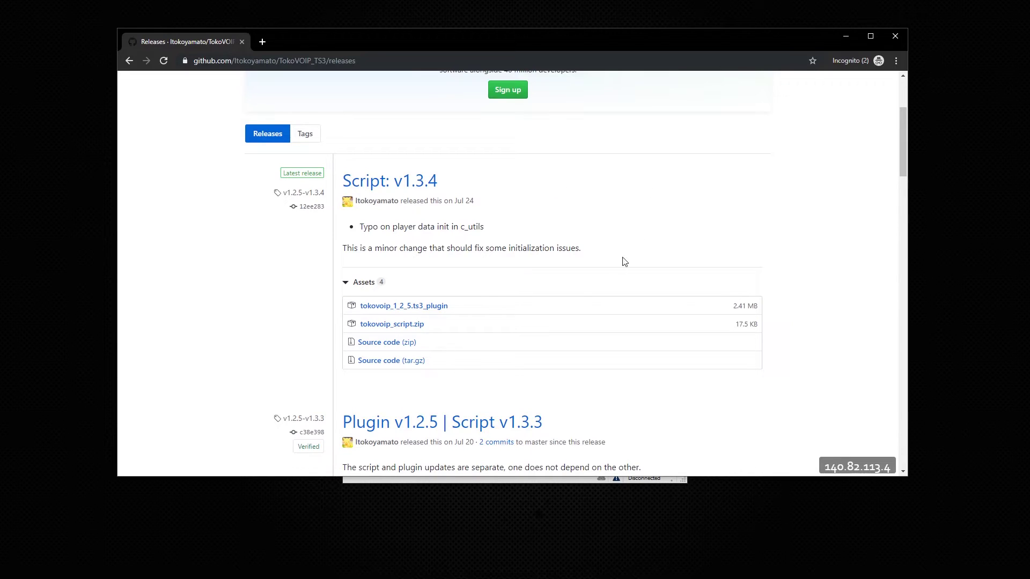
Download tokovoip_1_2_5.ts3_plugin to the Tutorial folder and open it.
click(401, 308)
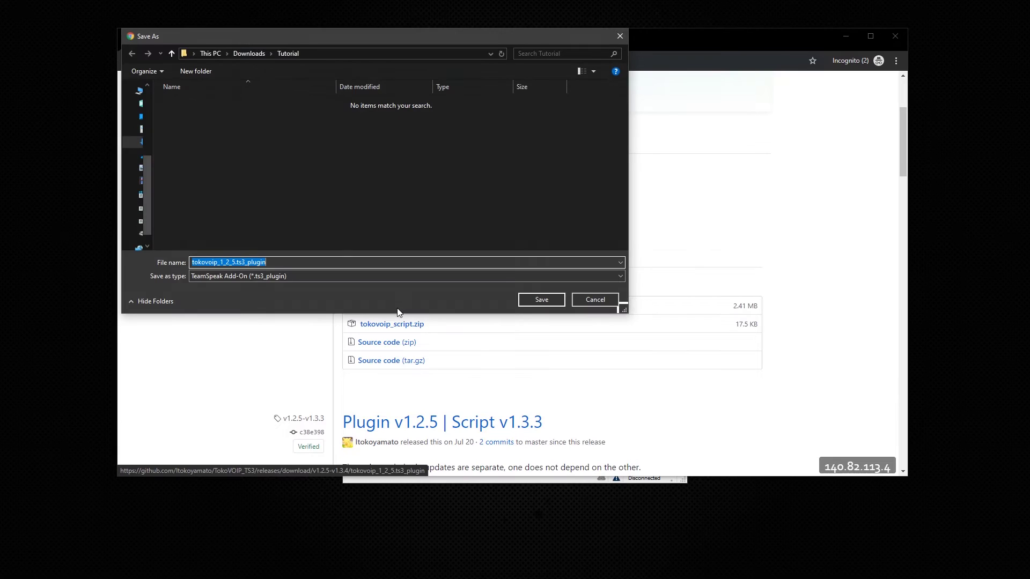
click(539, 300)
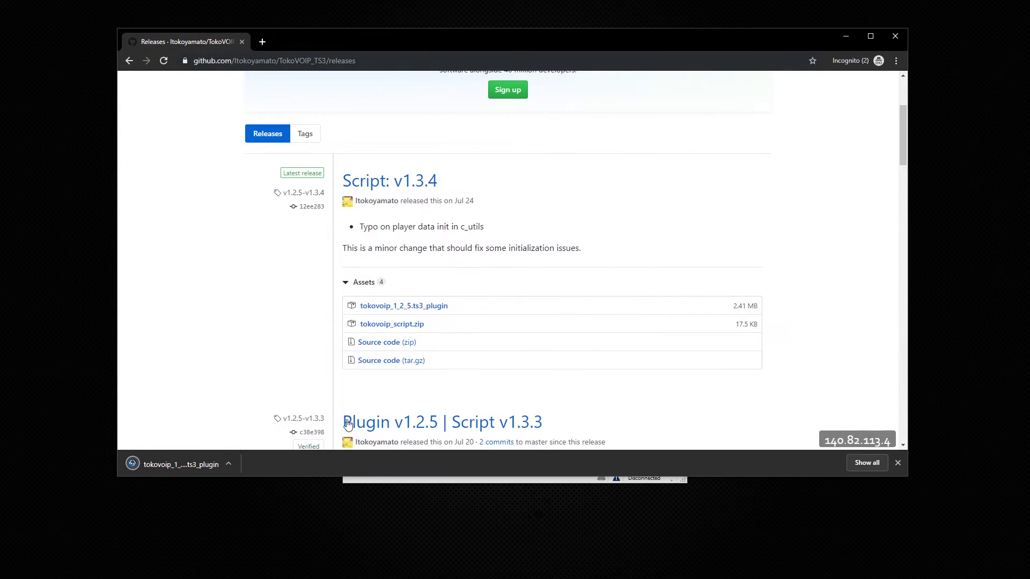
click(195, 462)
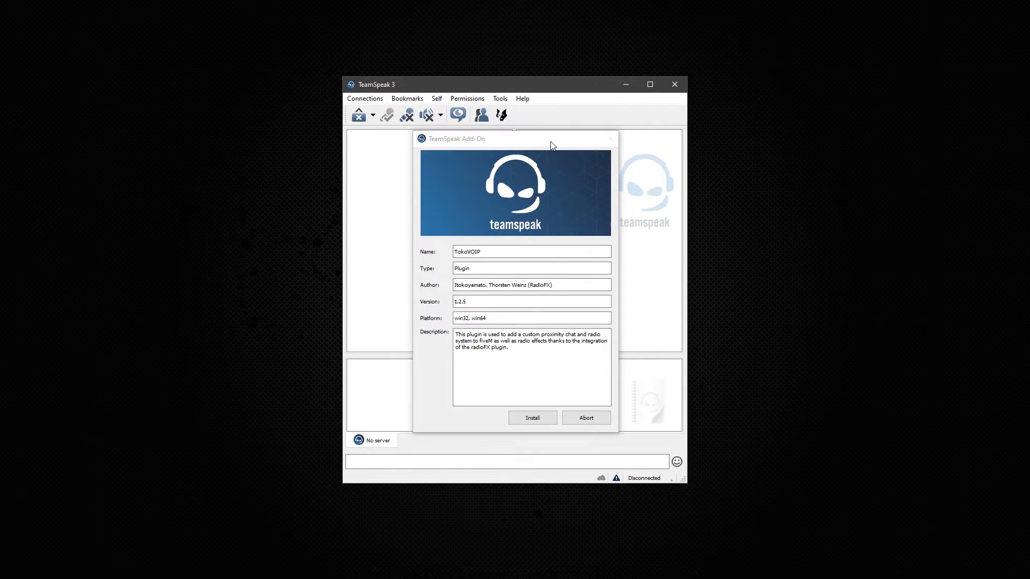
Install the TokoVOIP 1.2.5 plugin, confirming that the add-on is trusted.
drag(551, 142, 230, 117)
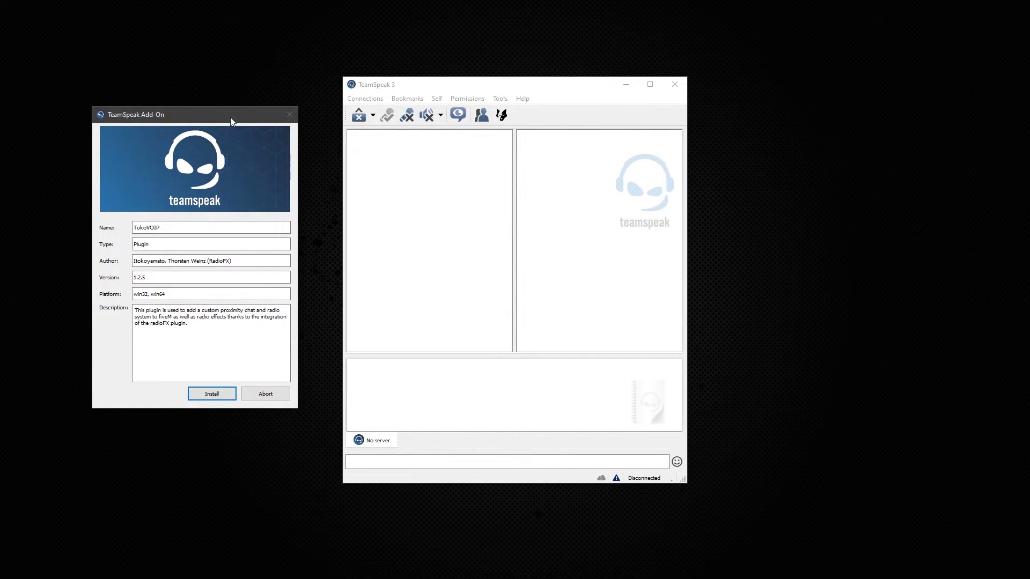
click(220, 394)
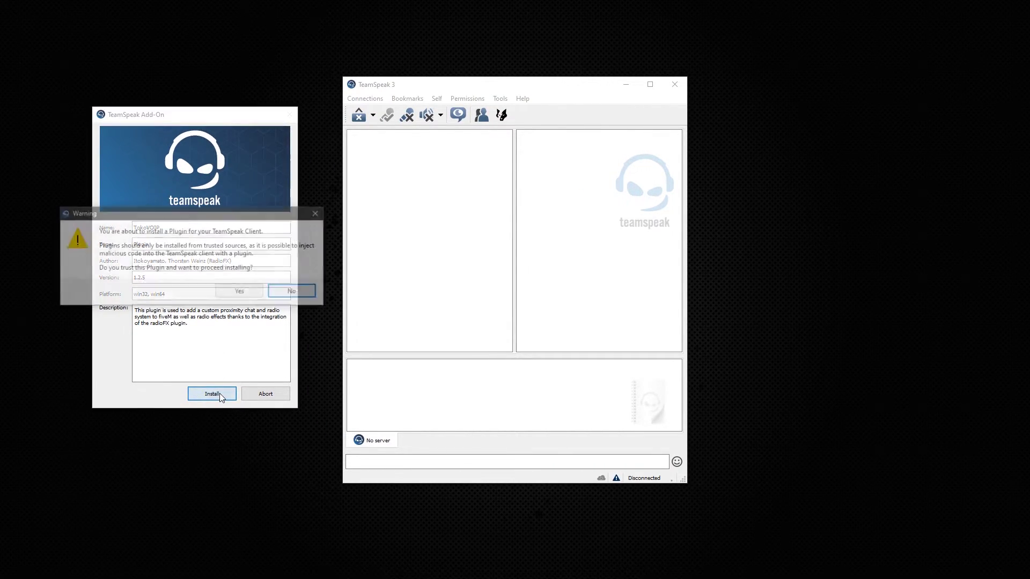
click(237, 293)
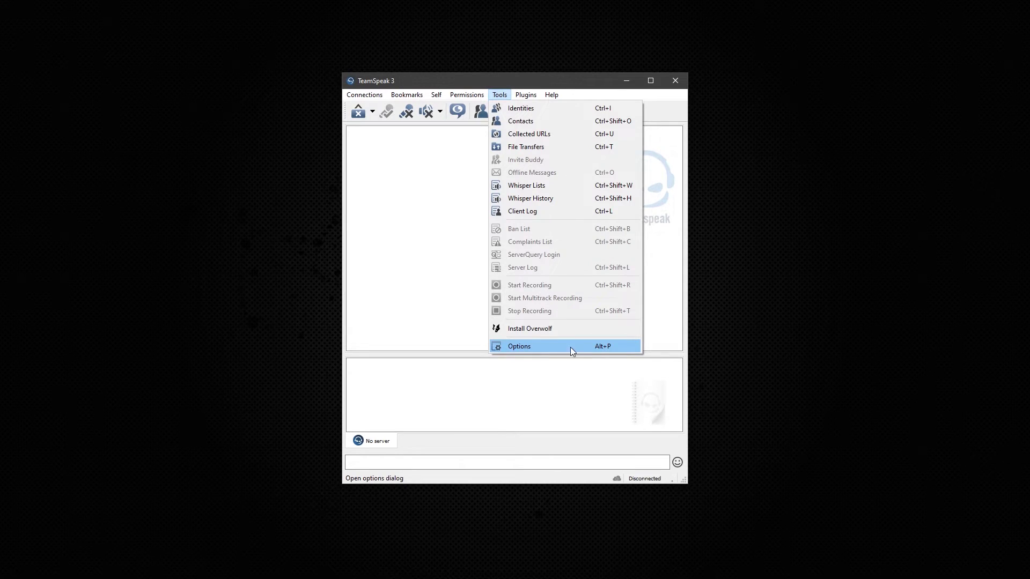
click(603, 347)
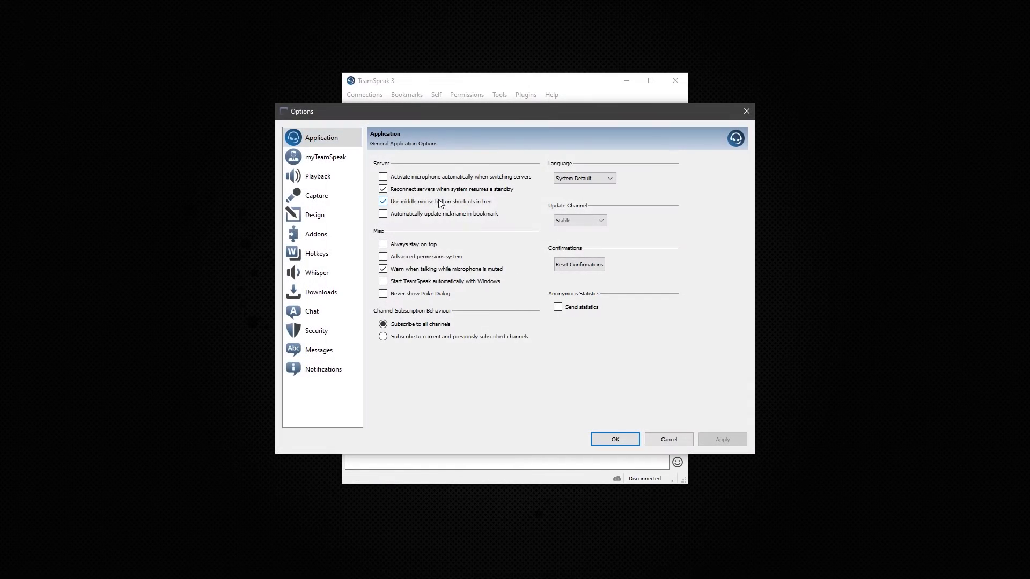
click(319, 237)
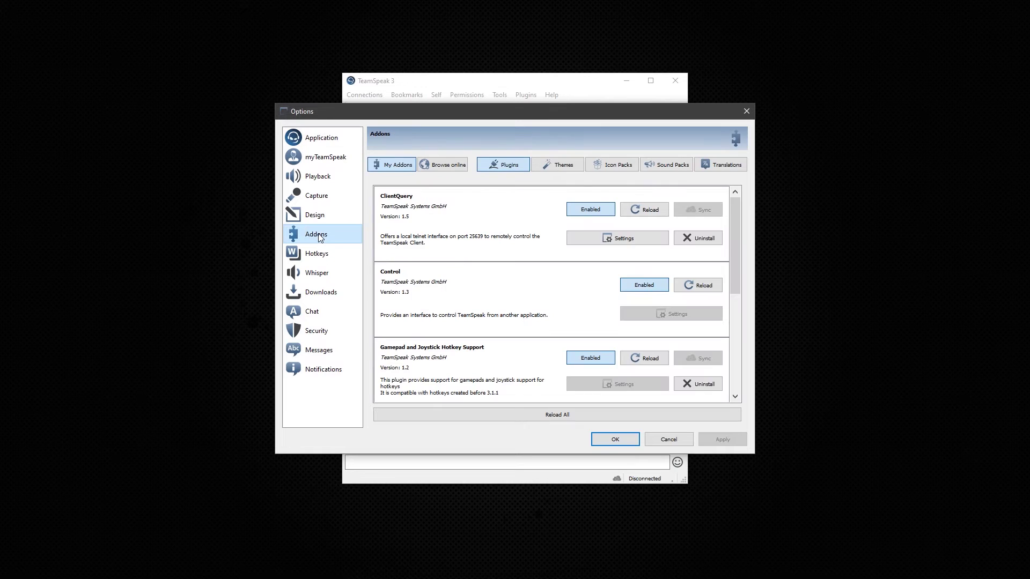
scroll(542, 338, down, 3)
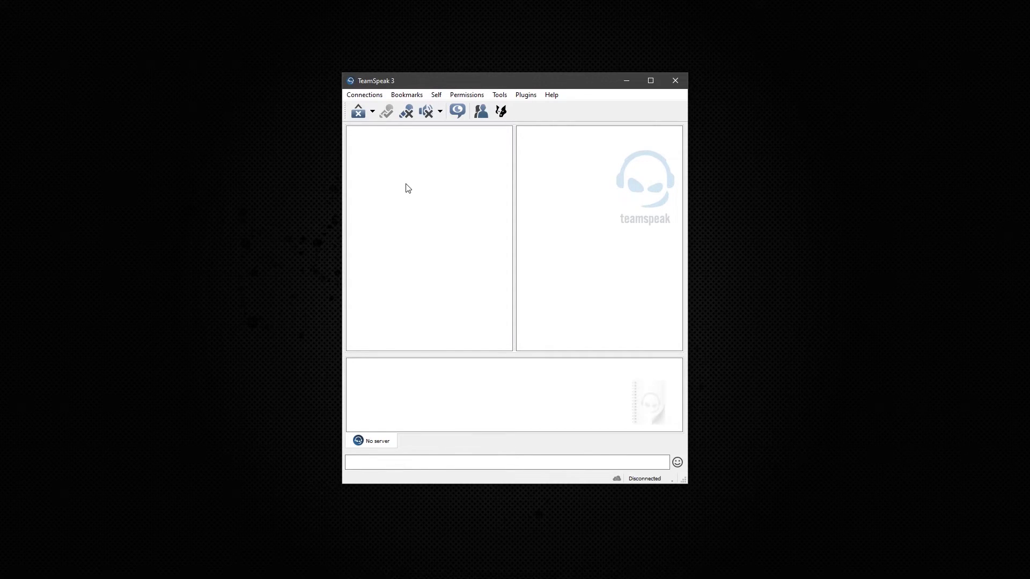
Connect to server address voip.ugrp.life under your chosen nickname.
click(375, 95)
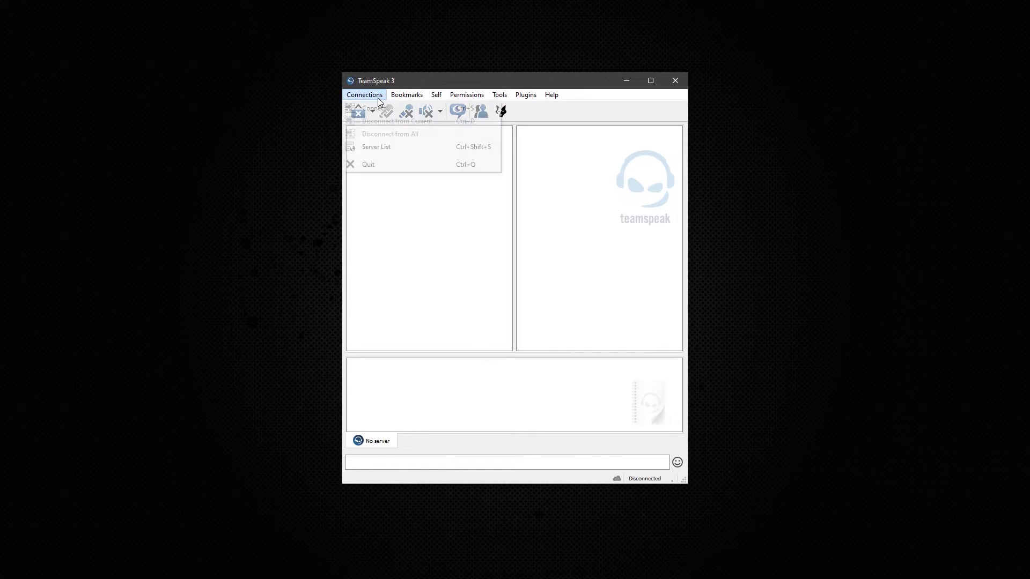
click(383, 109)
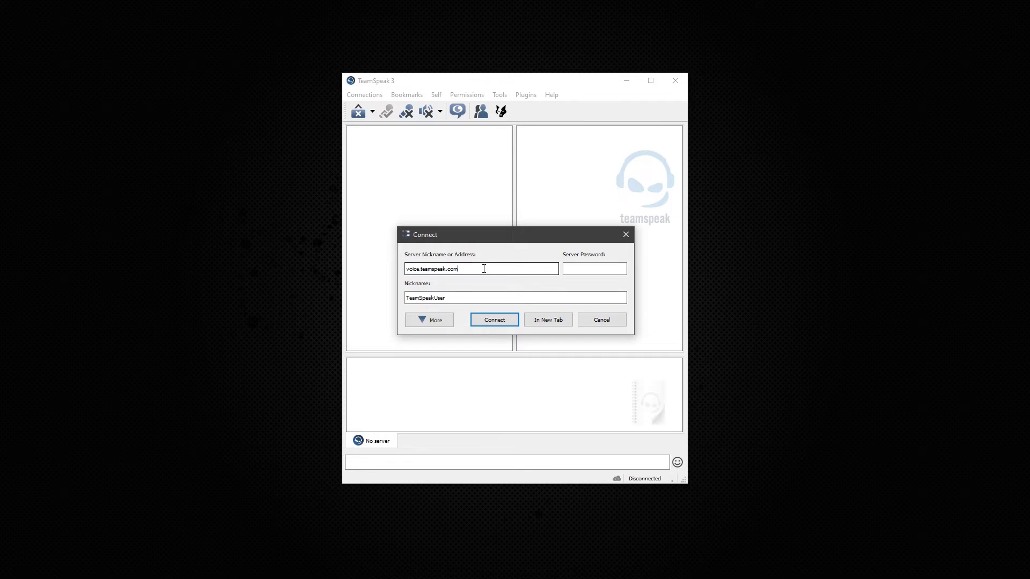
key(ctrl+a)
text(vo)
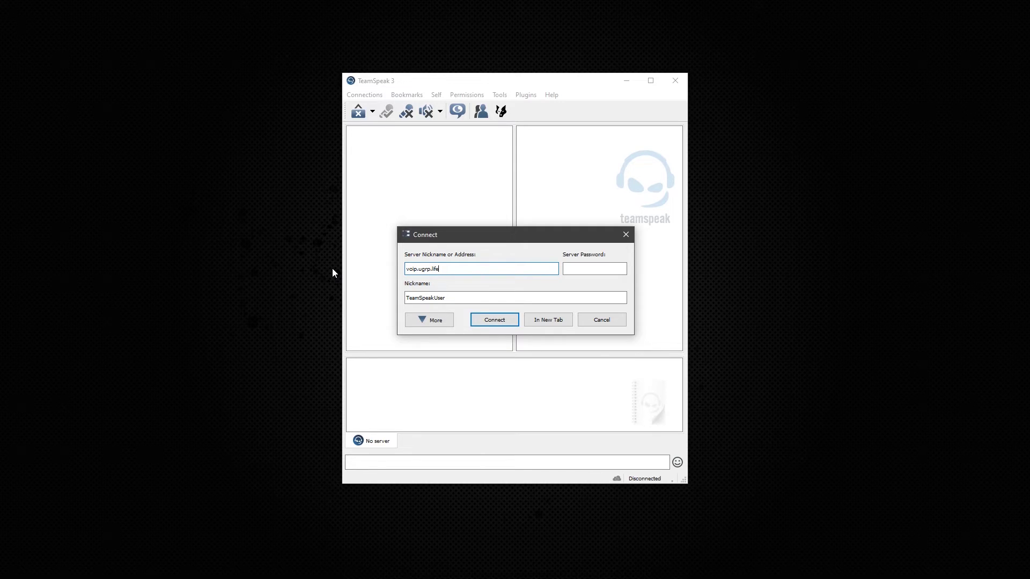
key(Tab)
key(Tab)
text(Cr)
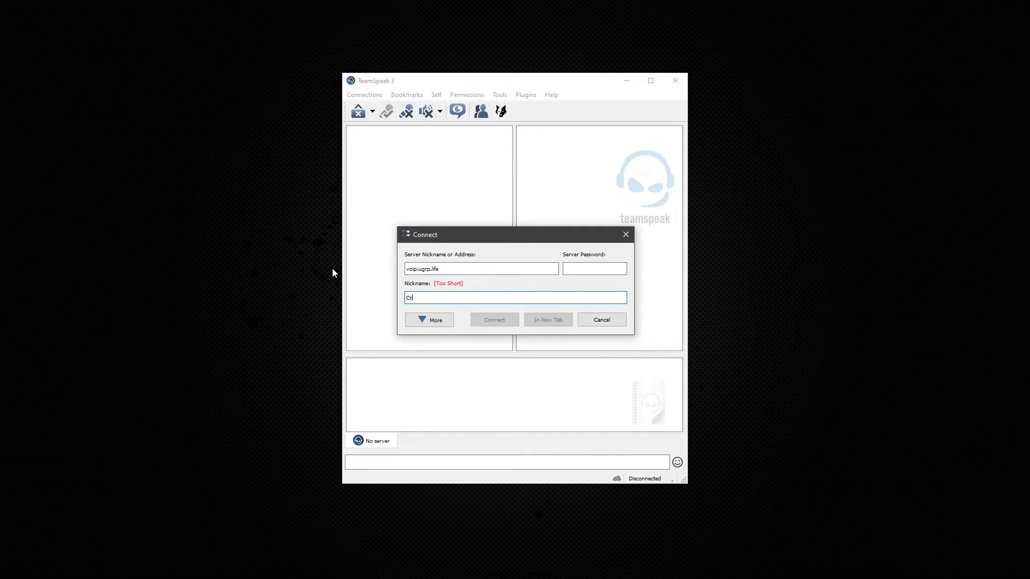
text(aveMode)
key(Return)
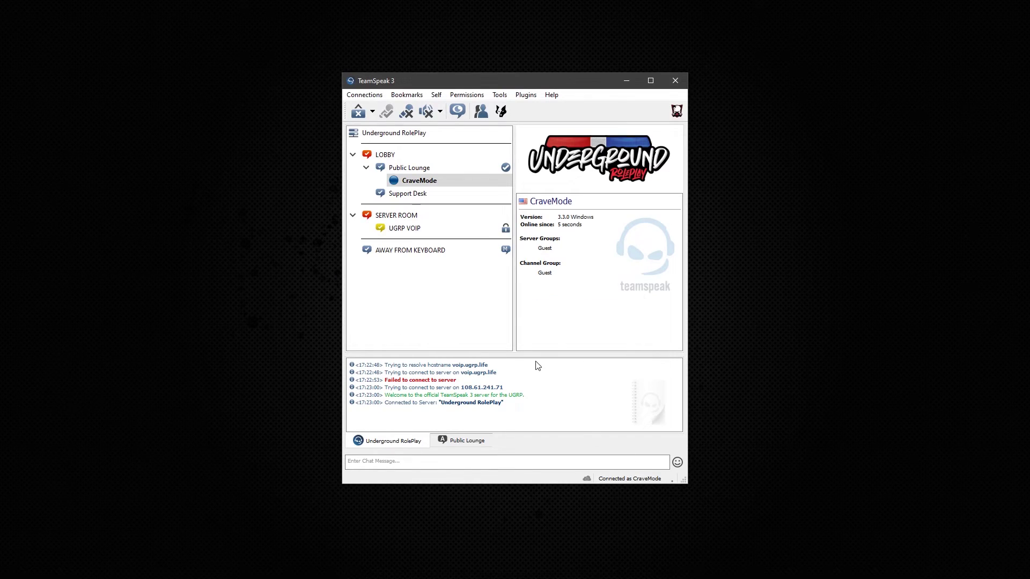
View the Public Lounge details and try joining UGRP VOIP, cancelling its password prompt.
drag(535, 356, 535, 414)
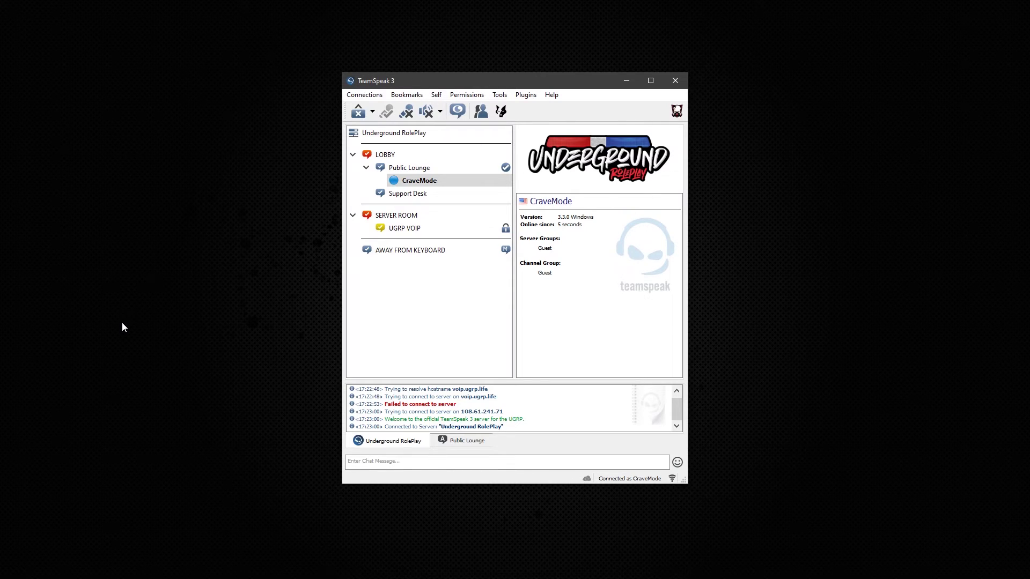
click(413, 167)
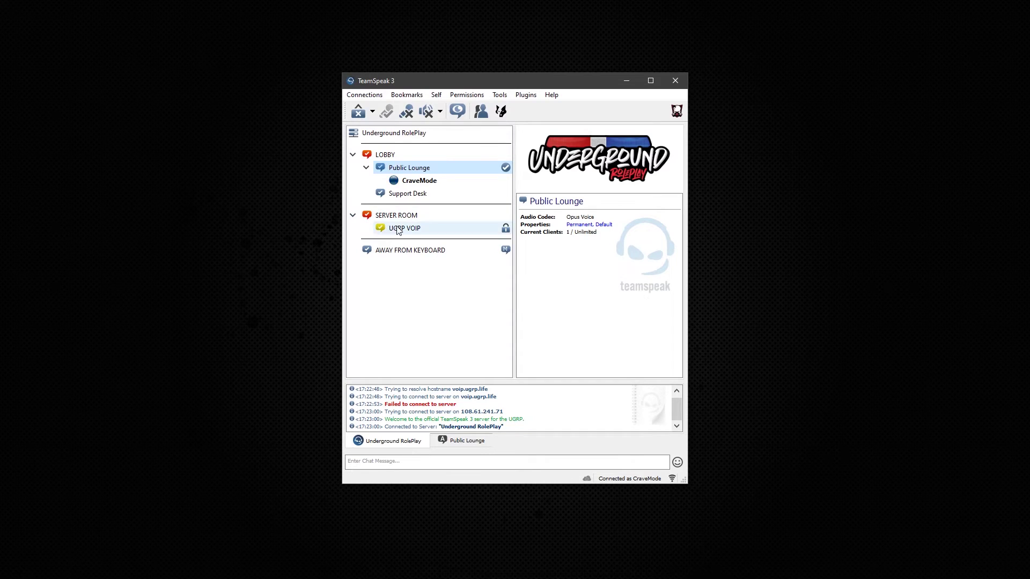
double_click(422, 229)
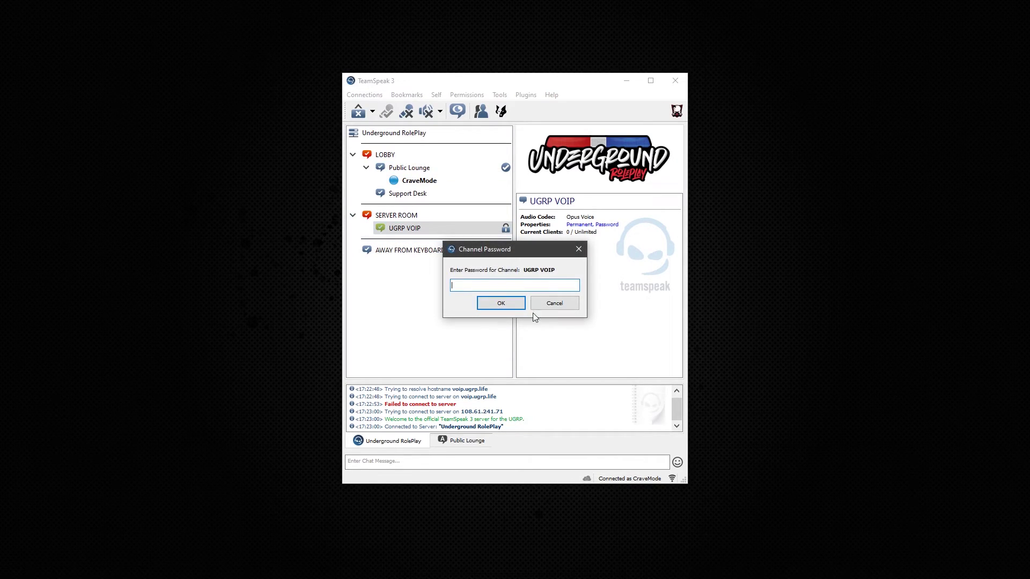
click(554, 304)
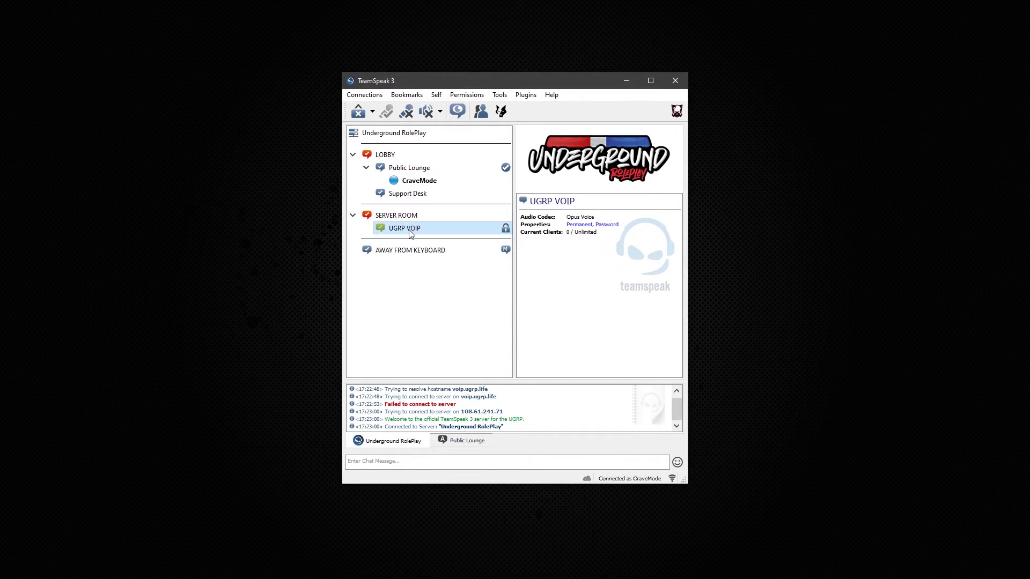
Disconnect from the Underground RolePlay server with Ctrl+Shift+D.
mouse_move(410, 232)
click(758, 133)
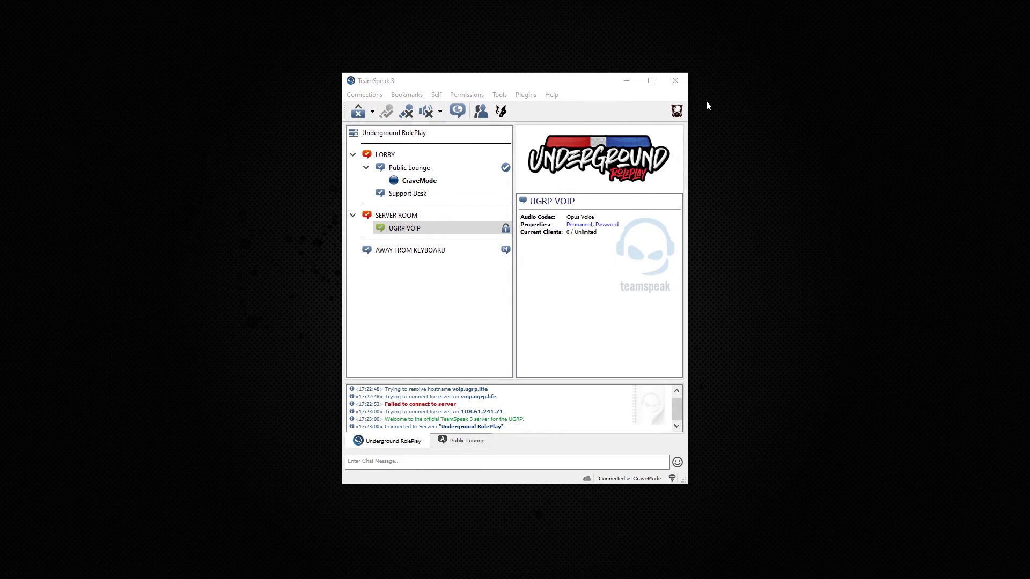
key(ctrl+shift+d)
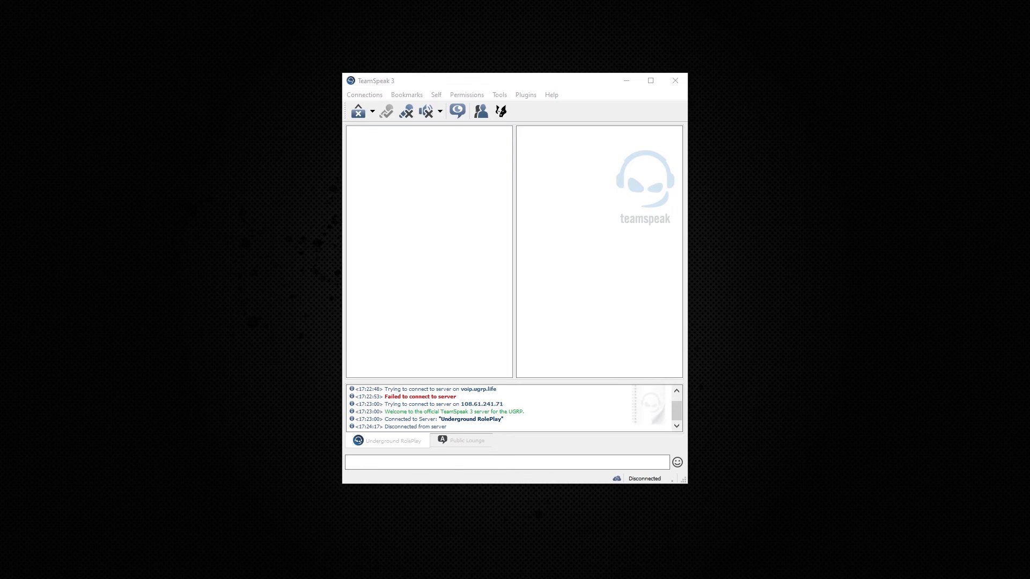
Switch Capture to Push-To-Talk in Tools > Options, keeping MOUSE BUTTON 5 as the talk key.
click(500, 95)
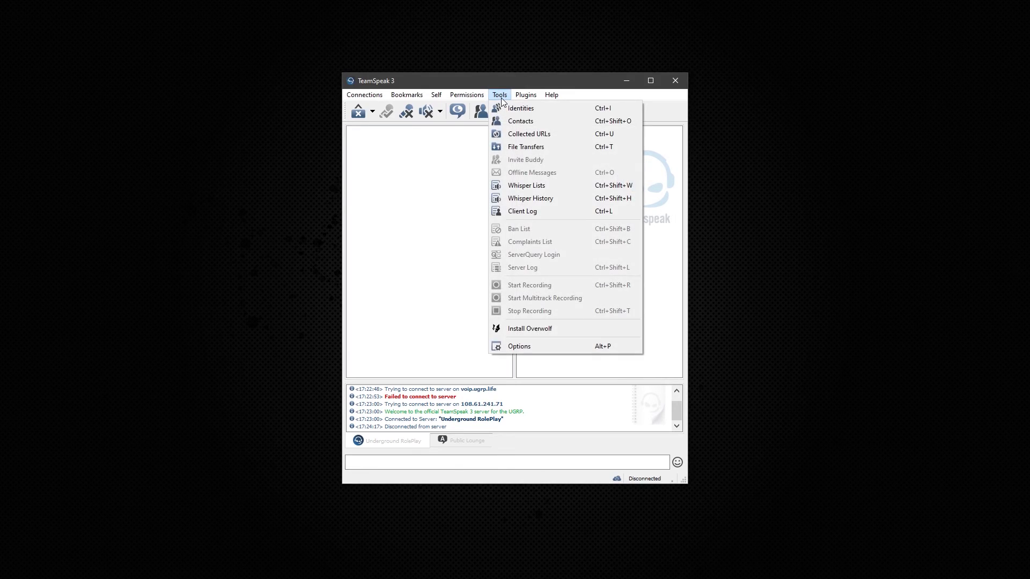
click(532, 347)
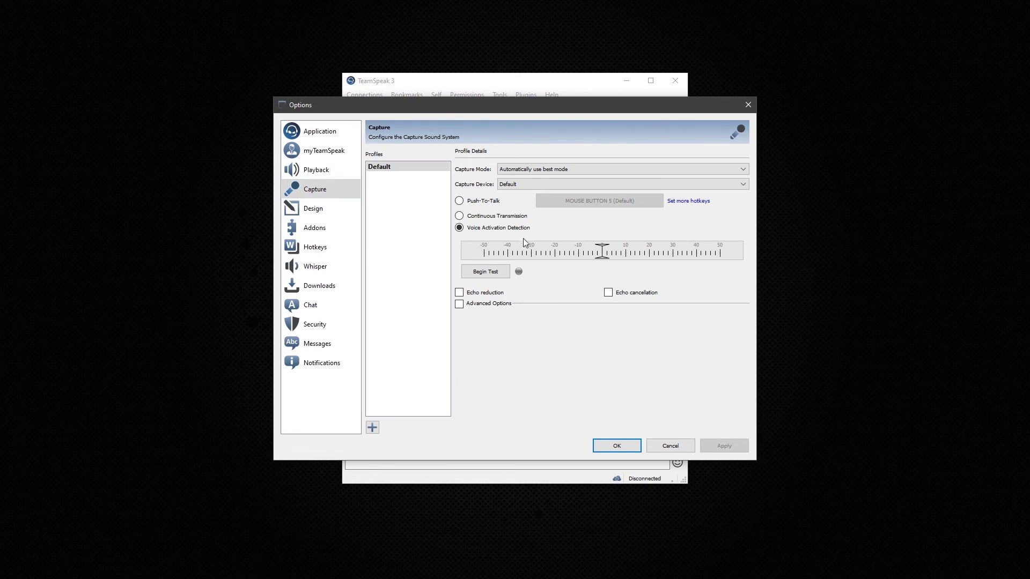
click(481, 202)
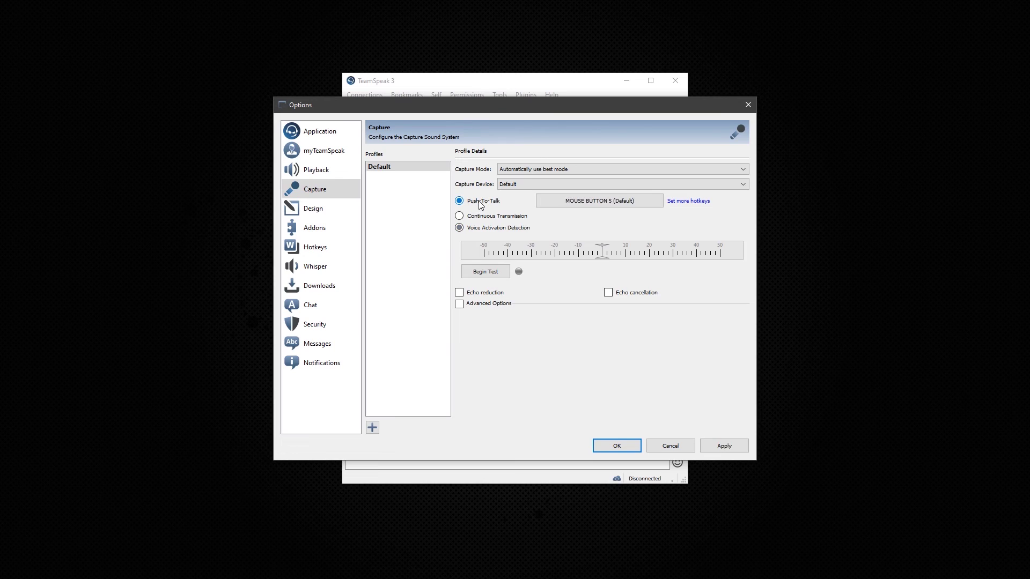
click(614, 203)
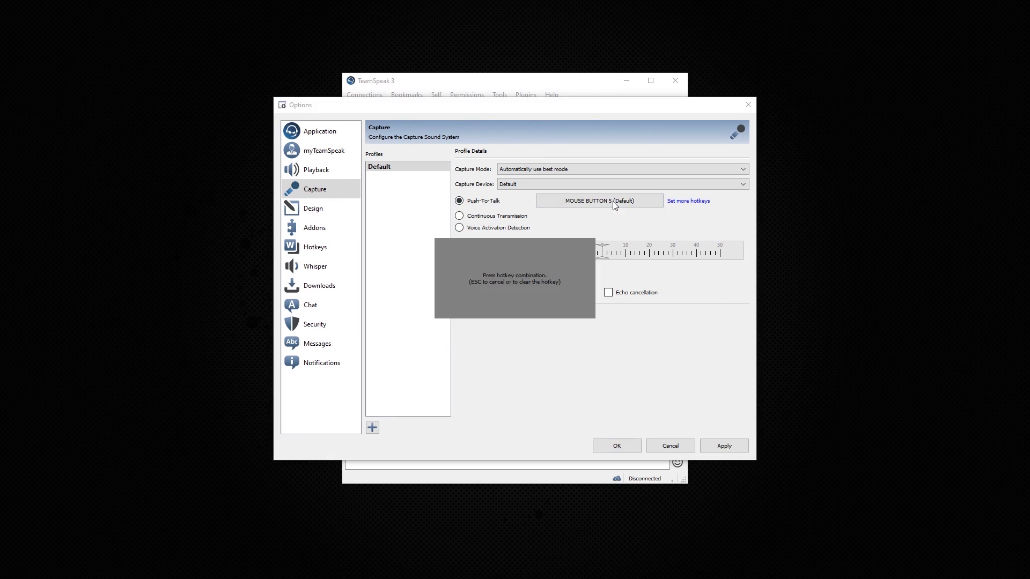
key(Escape)
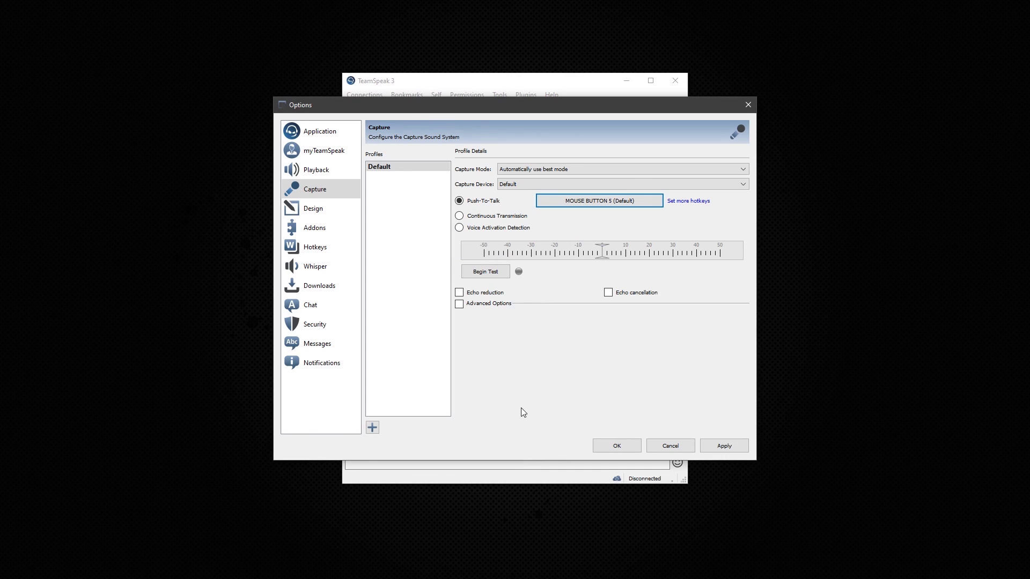